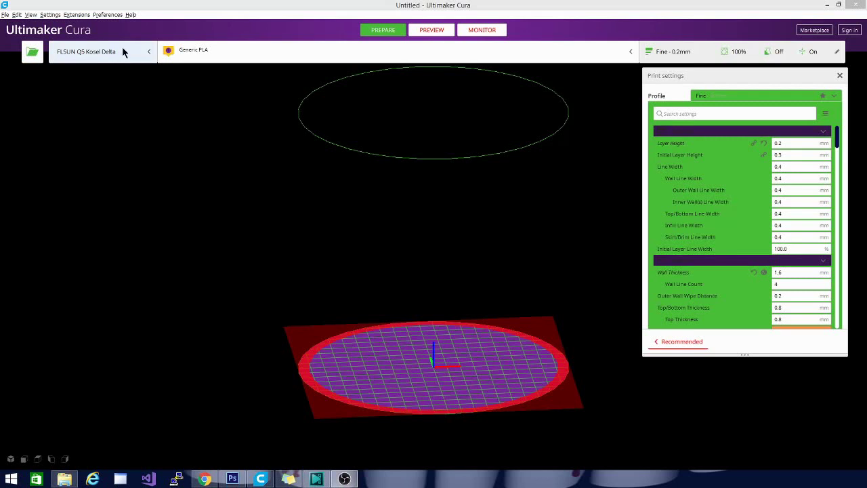
- Add the FLSUN QQ as a non-networked printer, keeping its default name
{"action": "left_click", "coordinate": [50, 14]}
{"action": "left_click", "coordinate": [50, 14]}
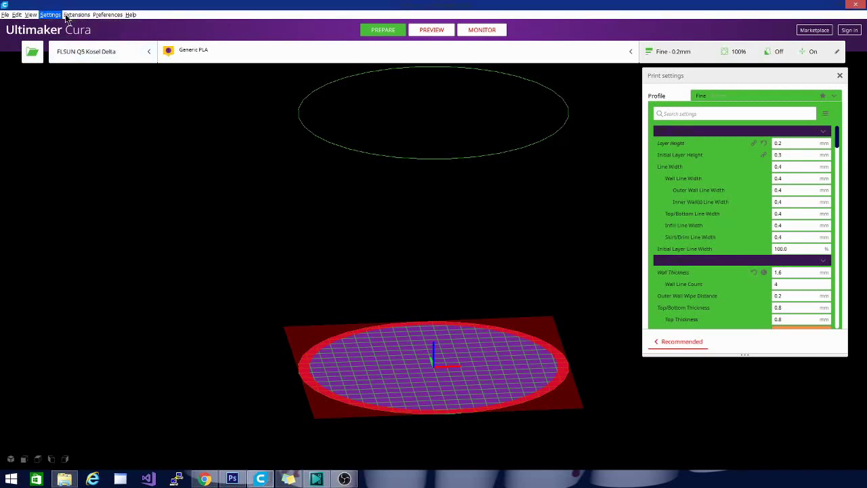
{"action": "left_click", "coordinate": [50, 14]}
{"action": "mouse_move", "coordinate": [54, 24]}
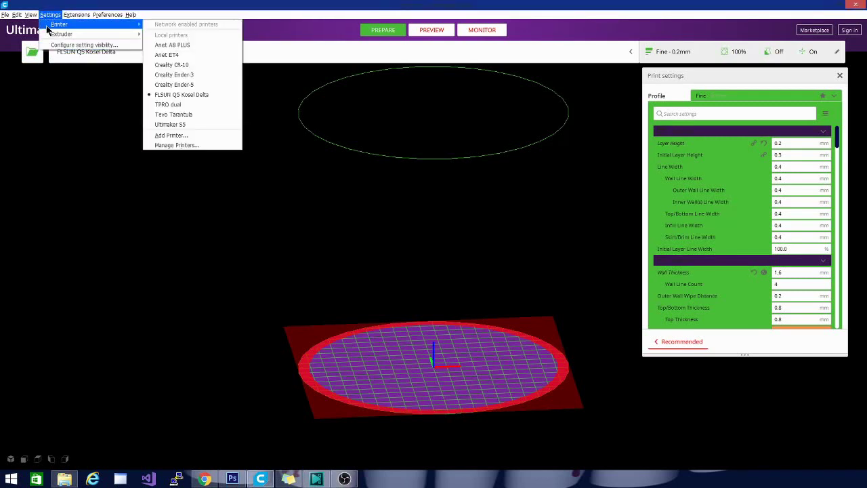
{"action": "left_click", "coordinate": [205, 137]}
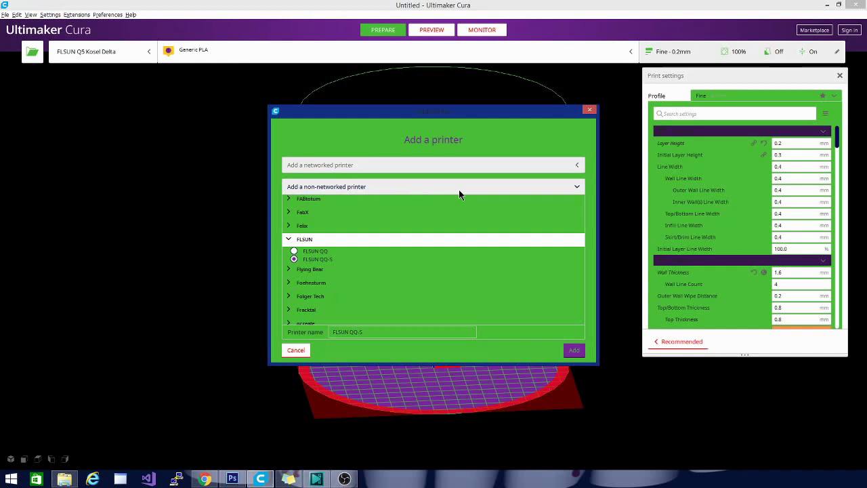
{"action": "left_click", "coordinate": [295, 260]}
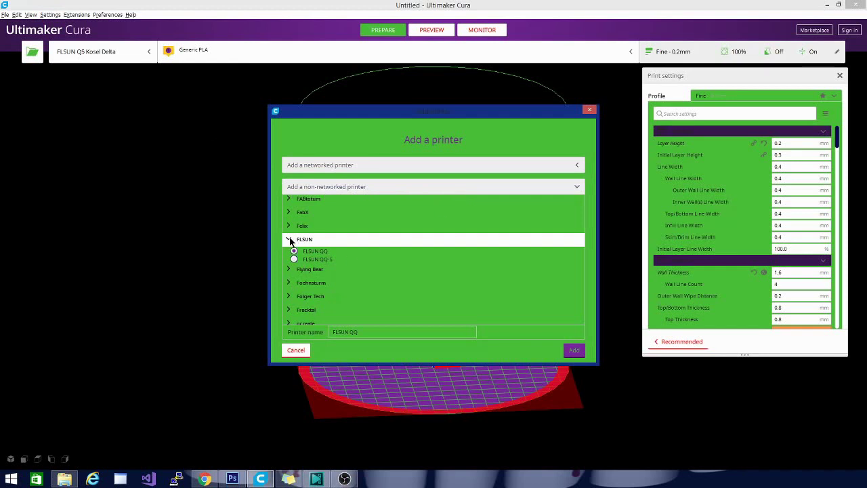
{"action": "left_click", "coordinate": [315, 251]}
{"action": "left_click_drag", "start_coordinate": [329, 331], "coordinate": [358, 331]}
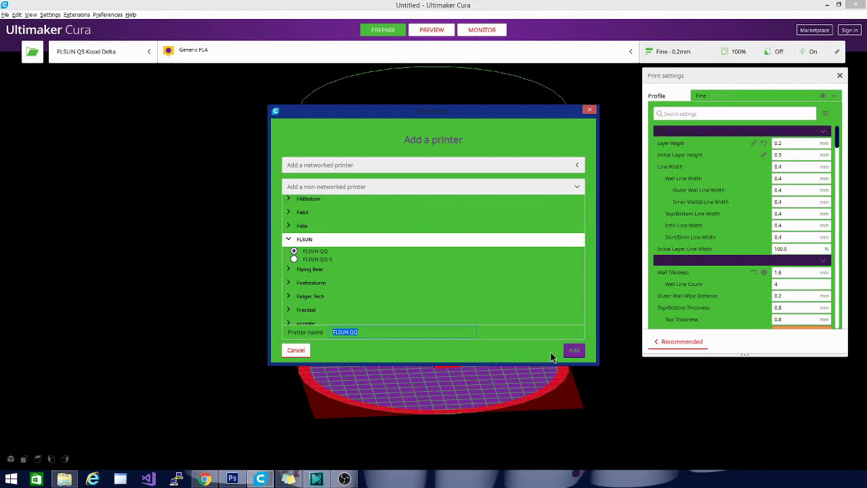
{"action": "left_click", "coordinate": [575, 350]}
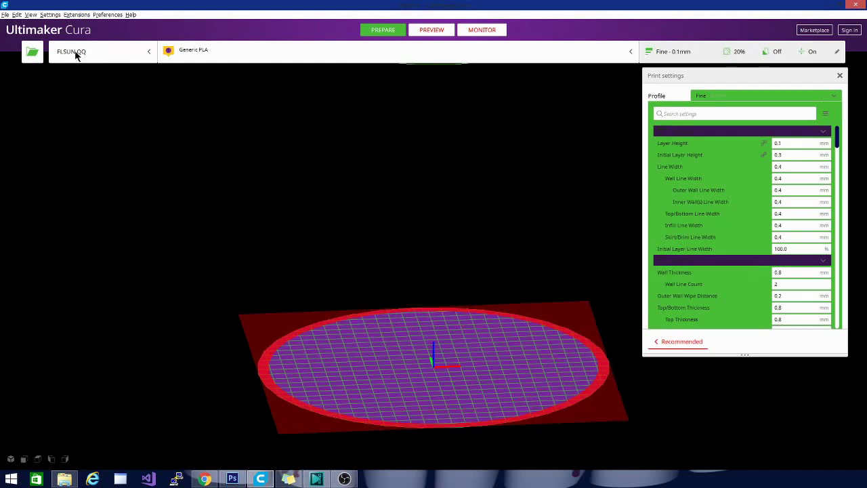
- In the FLSUN QQ machine settings, set the X width, Y depth and Z height to 200 mm each
{"action": "left_click", "coordinate": [54, 15]}
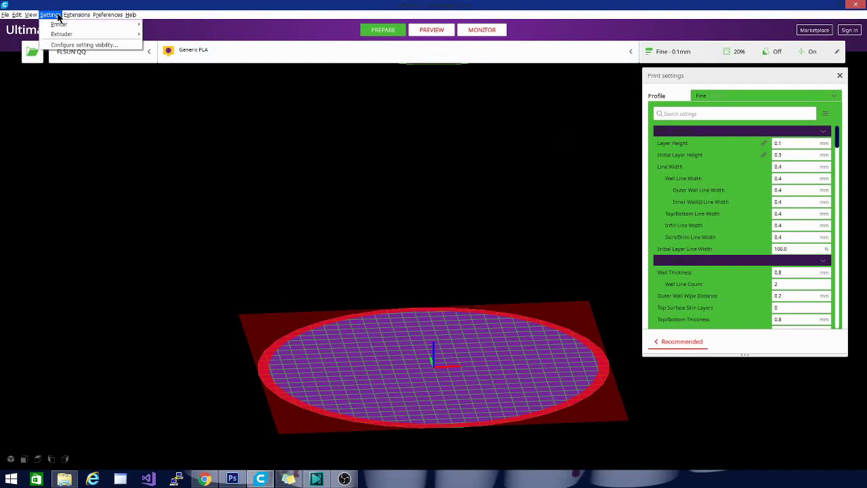
{"action": "mouse_move", "coordinate": [57, 25]}
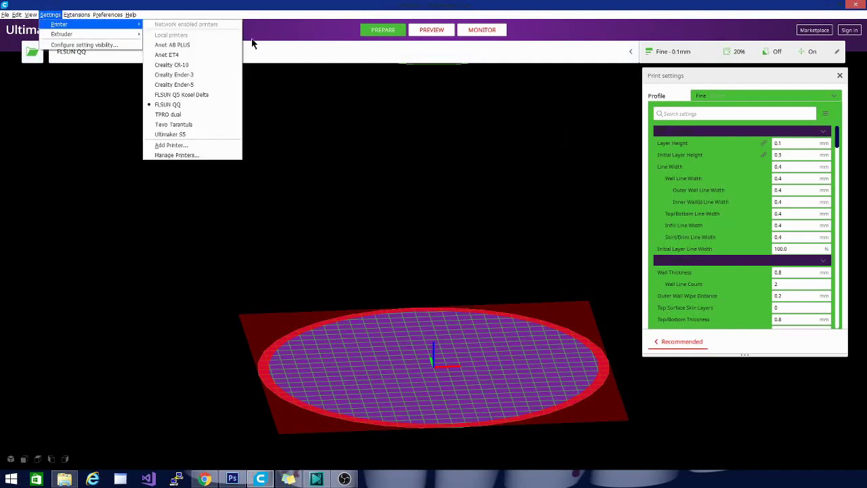
{"action": "left_click", "coordinate": [211, 156]}
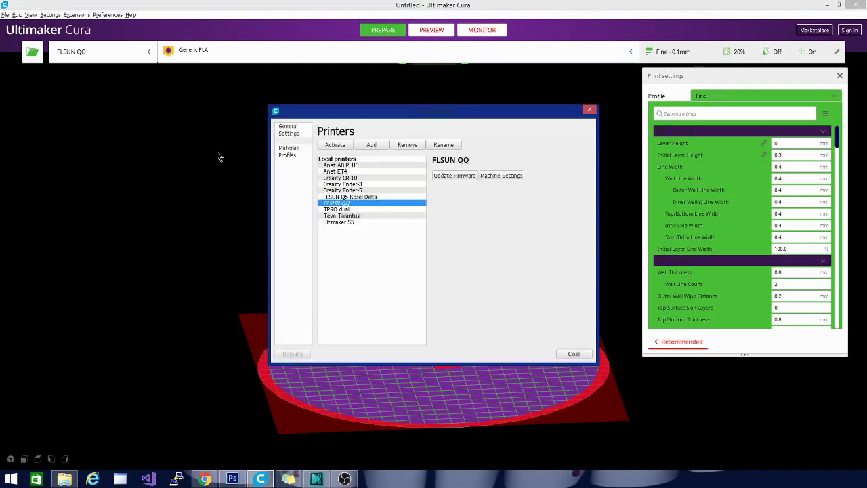
{"action": "left_click", "coordinate": [515, 174]}
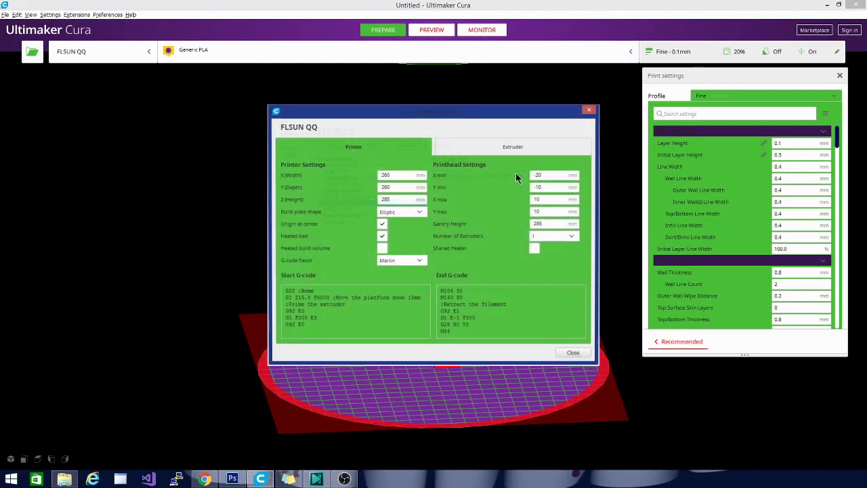
{"action": "key", "text": "ctrl+a"}
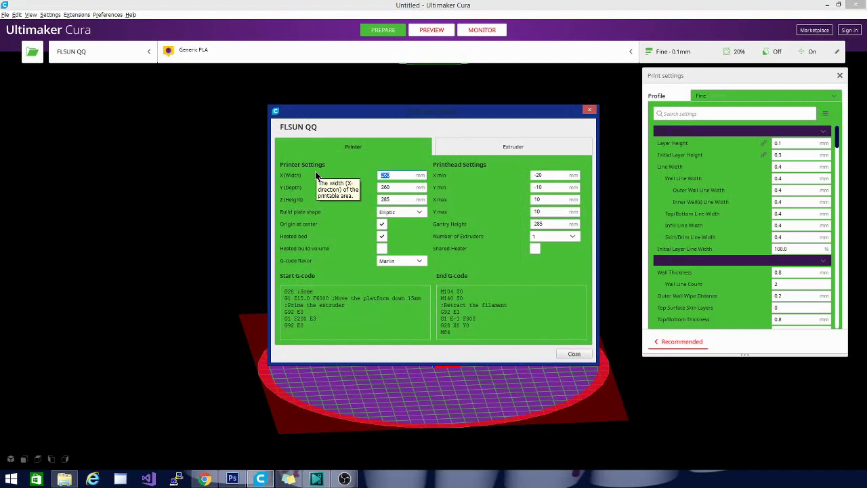
{"action": "type", "text": "200"}
{"action": "key", "text": "Tab"}
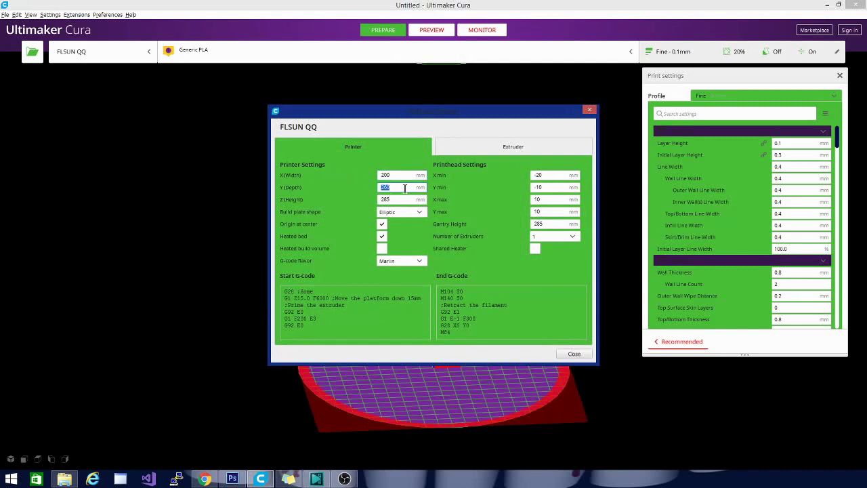
{"action": "key", "text": "ctrl+a"}
{"action": "type", "text": "200"}
{"action": "left_click", "coordinate": [408, 200]}
{"action": "key", "text": "ctrl+a"}
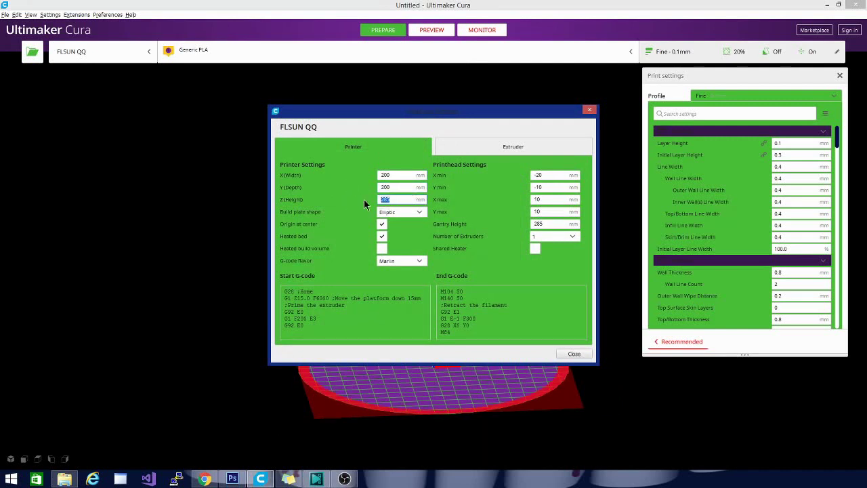
{"action": "type", "text": "200"}
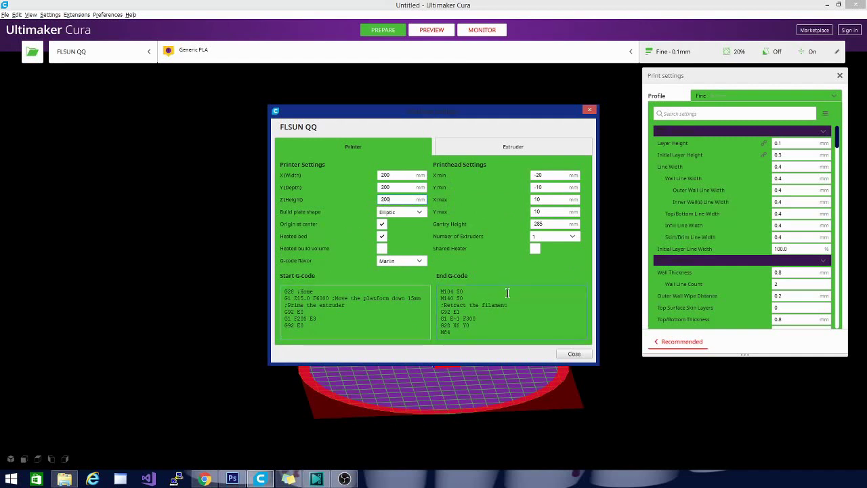
- Set the printhead's gantry height to 200 mm and close the machine settings and printer management
{"action": "double_click", "coordinate": [535, 224]}
{"action": "type", "text": "200"}
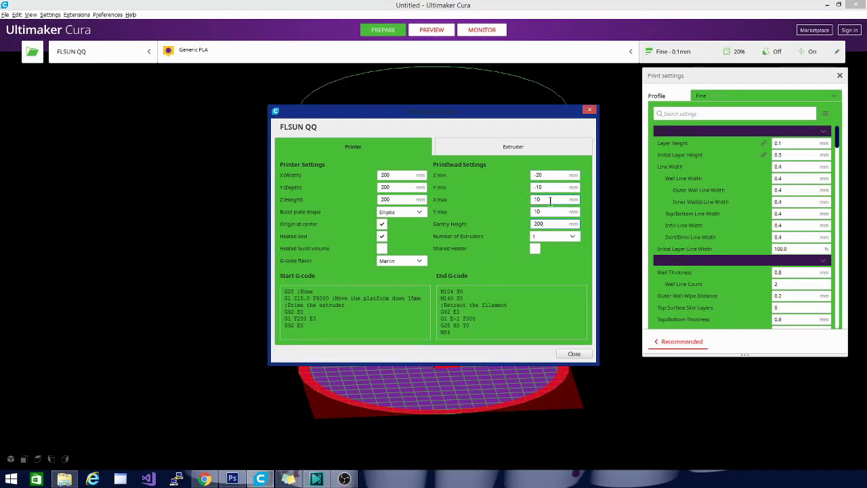
{"action": "left_click", "coordinate": [567, 354]}
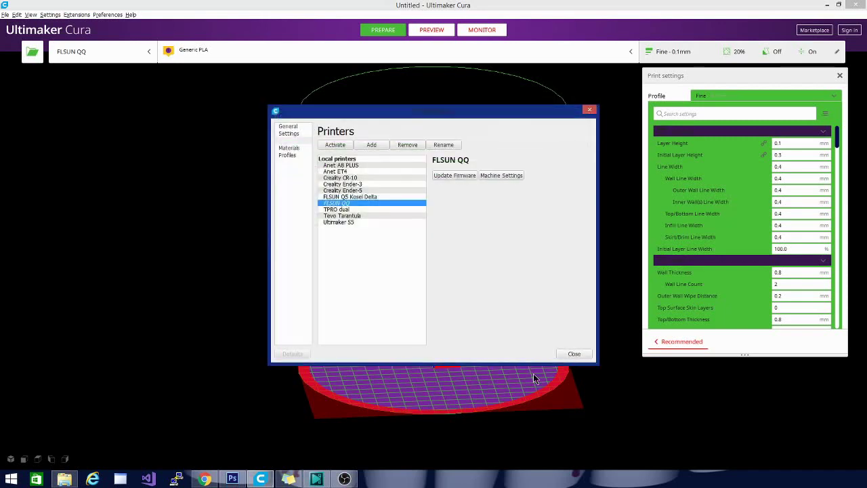
{"action": "left_click", "coordinate": [581, 353]}
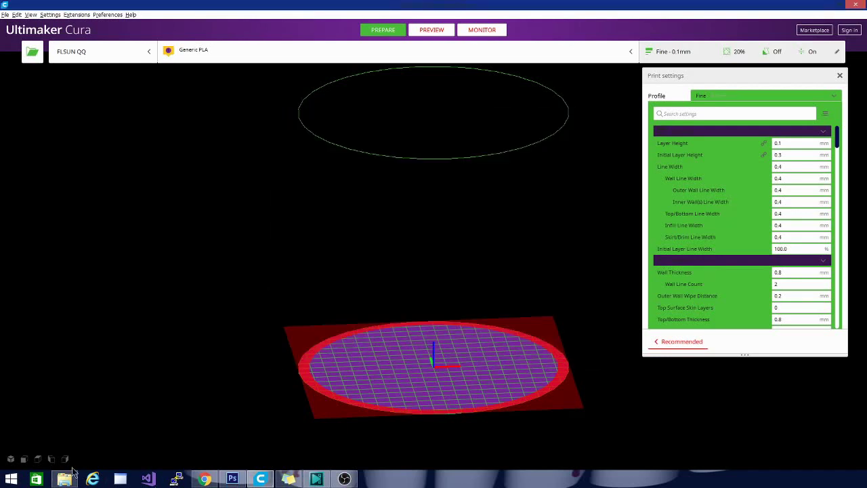
- Load the Mandalorian Blaster model from the file explorer into the build area
{"action": "left_click", "coordinate": [67, 478]}
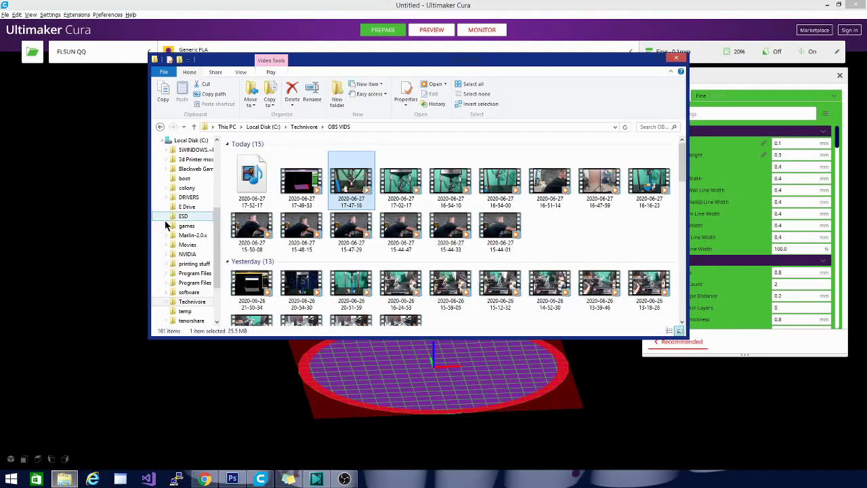
{"action": "left_click", "coordinate": [67, 478]}
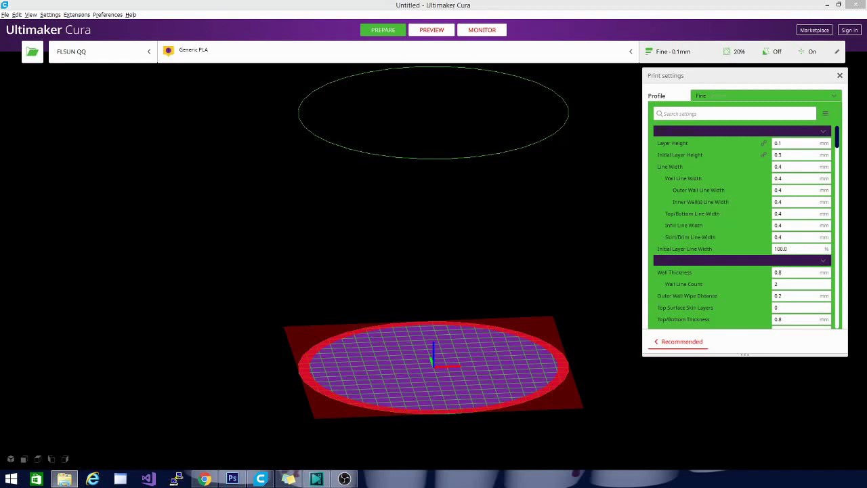
{"action": "left_click_drag", "start_coordinate": [449, 316], "coordinate": [426, 300]}
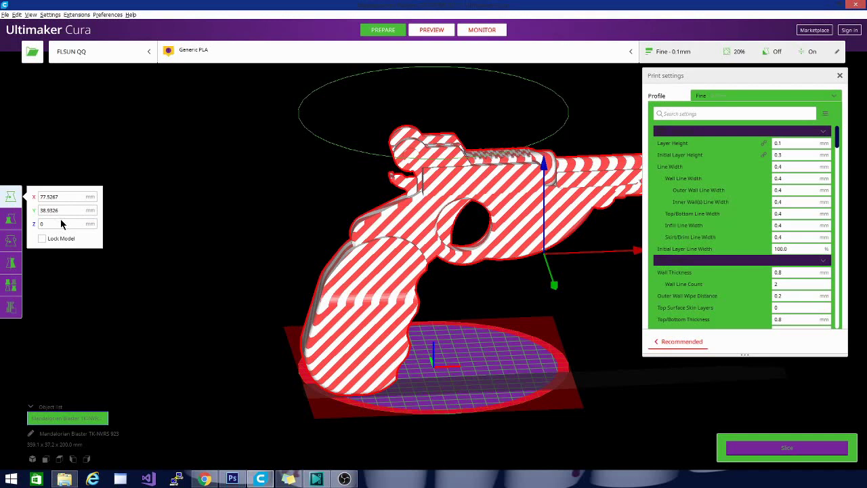
- Scale the blaster model uniformly to 25%
{"action": "left_click", "coordinate": [8, 222]}
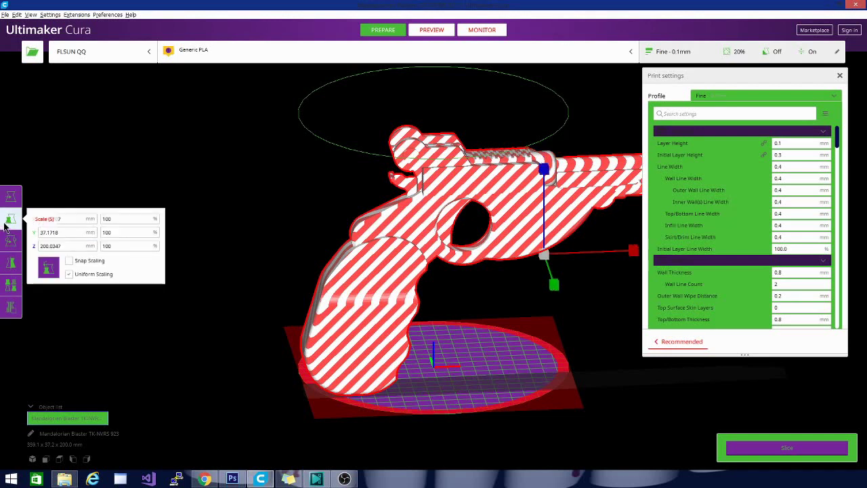
{"action": "left_click", "coordinate": [120, 218]}
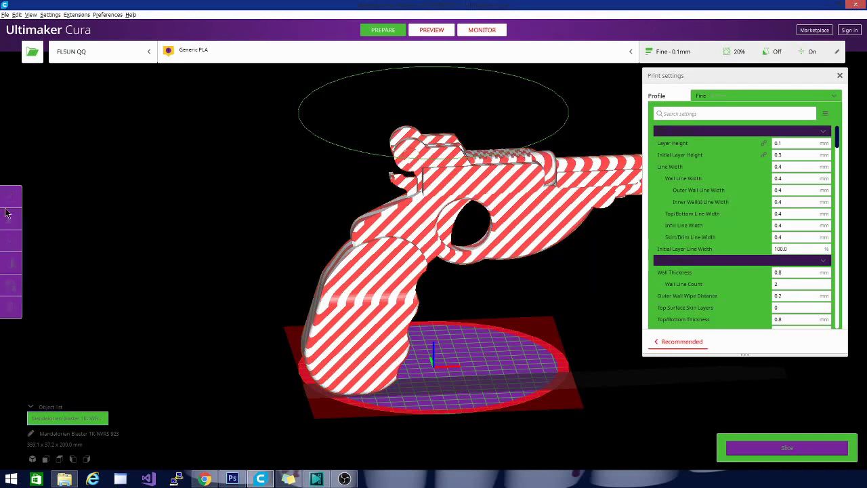
{"action": "left_click", "coordinate": [413, 242]}
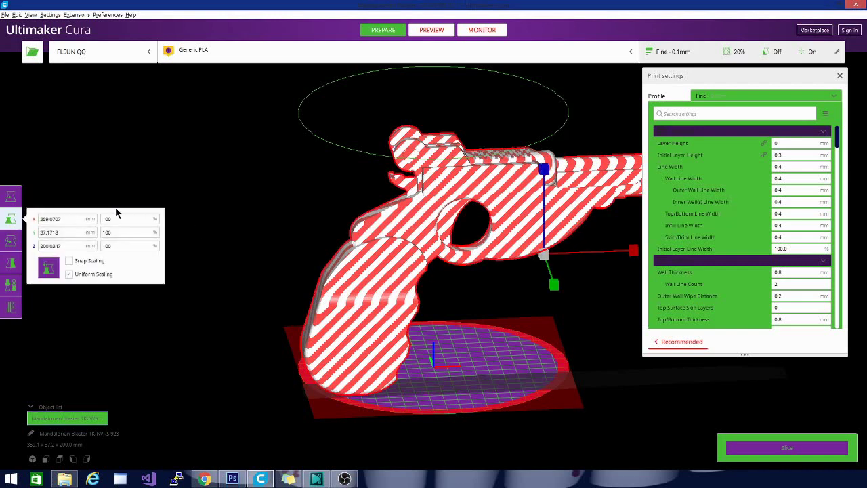
{"action": "double_click", "coordinate": [132, 218]}
{"action": "type", "text": "25"}
{"action": "key", "text": "Return"}
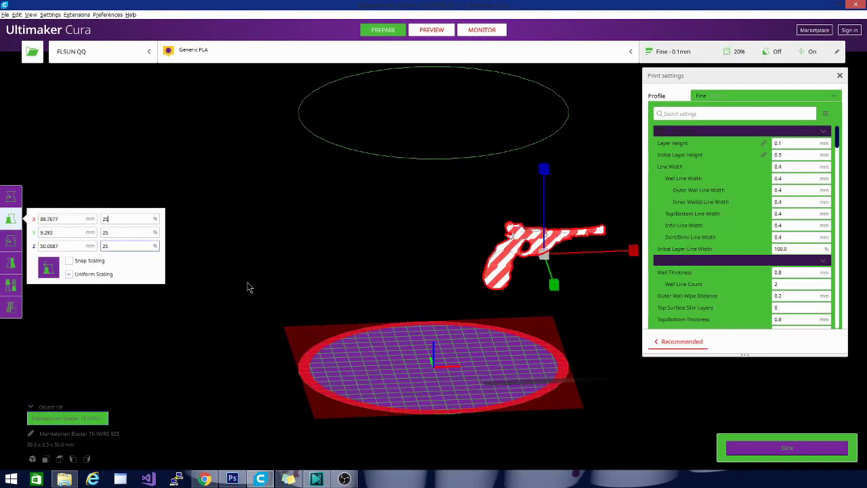
- Move the scaled blaster within the build plate, to about X -25 mm and Y 23 mm
{"action": "left_click", "coordinate": [513, 271]}
{"action": "left_click", "coordinate": [498, 271]}
{"action": "left_click", "coordinate": [10, 196]}
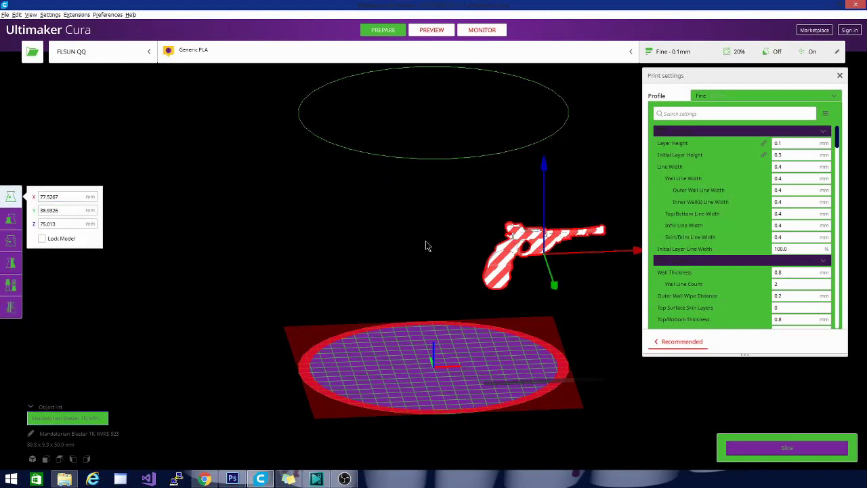
{"action": "left_click_drag", "start_coordinate": [513, 263], "coordinate": [482, 255]}
{"action": "left_click", "coordinate": [482, 256]}
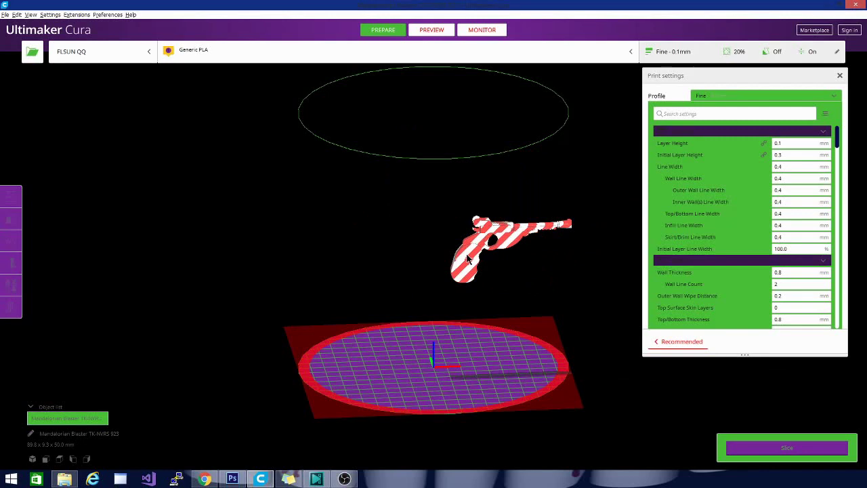
{"action": "left_click", "coordinate": [467, 260]}
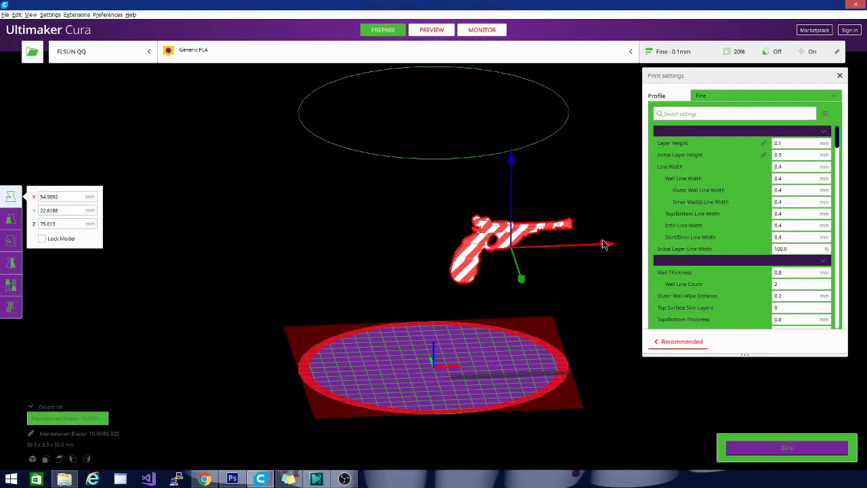
{"action": "left_click_drag", "start_coordinate": [605, 243], "coordinate": [491, 250]}
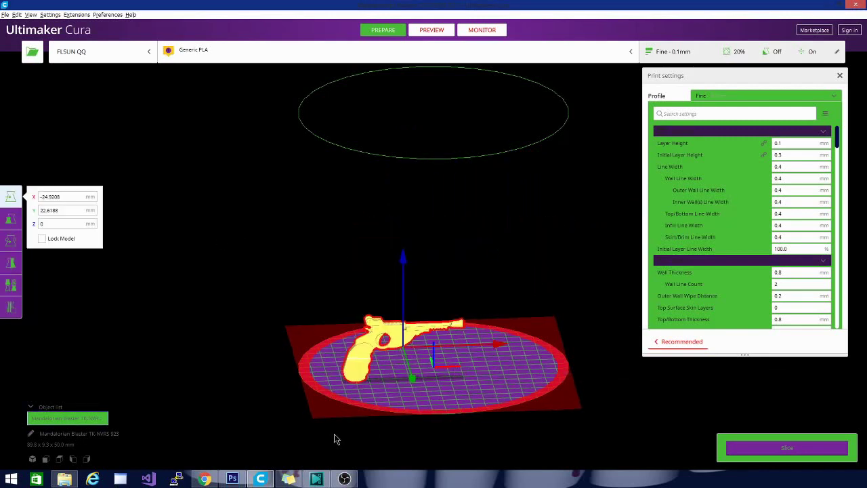
- Check the blaster's placement on the build plate and slice it with the Fine 0.1 mm profile
{"action": "right_click_drag", "start_coordinate": [332, 437], "coordinate": [650, 366]}
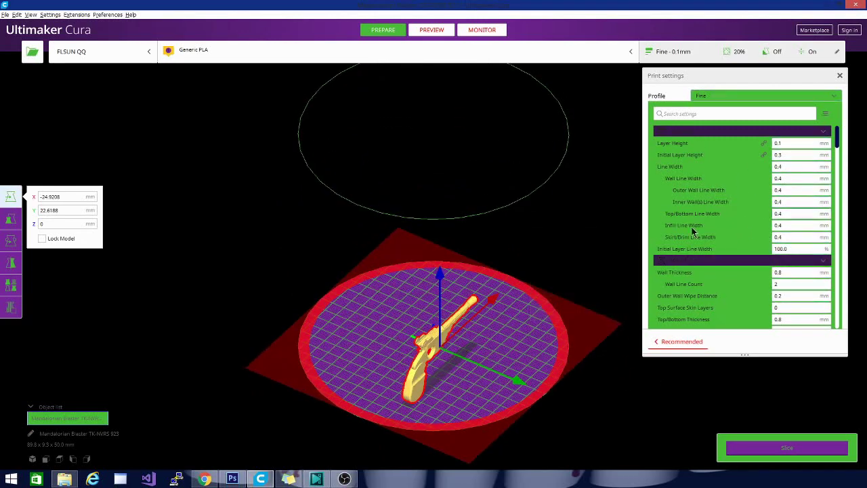
{"action": "right_click_drag", "start_coordinate": [301, 331], "coordinate": [567, 340]}
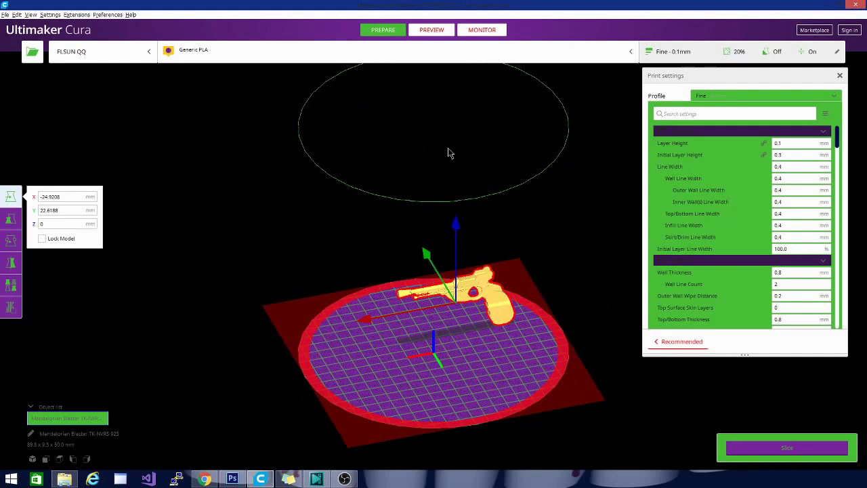
{"action": "left_click", "coordinate": [779, 451]}
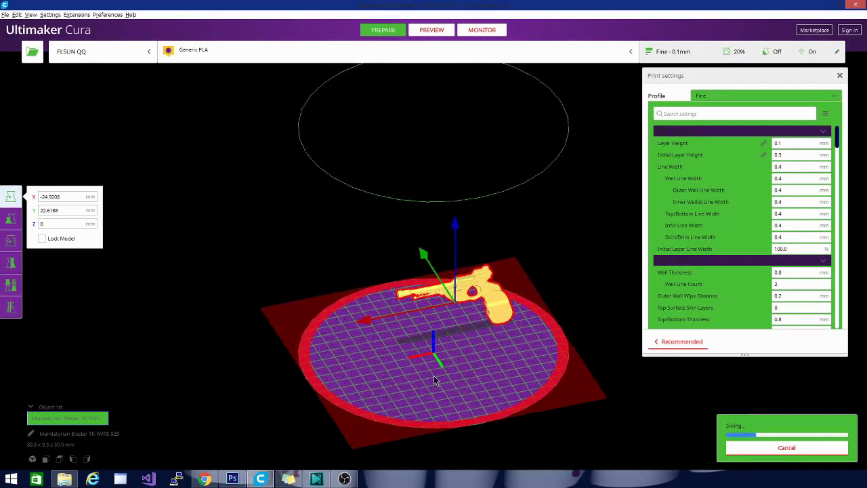
- Show the sliced blaster in the layer preview and inspect it from different sides
{"action": "right_click_drag", "start_coordinate": [433, 375], "coordinate": [504, 267]}
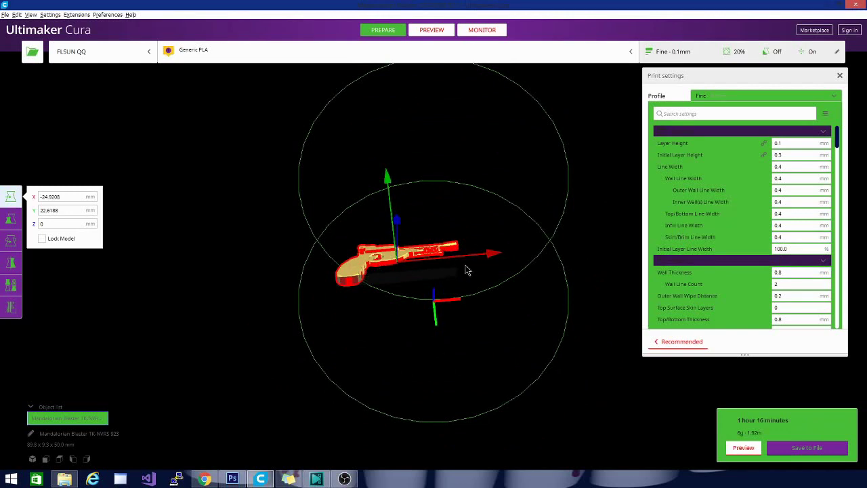
{"action": "right_click_drag", "start_coordinate": [476, 228], "coordinate": [358, 300]}
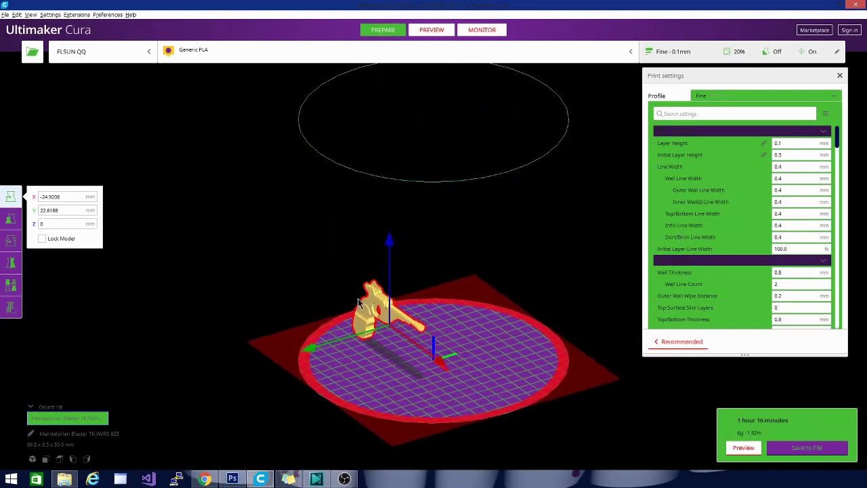
{"action": "left_click", "coordinate": [437, 37]}
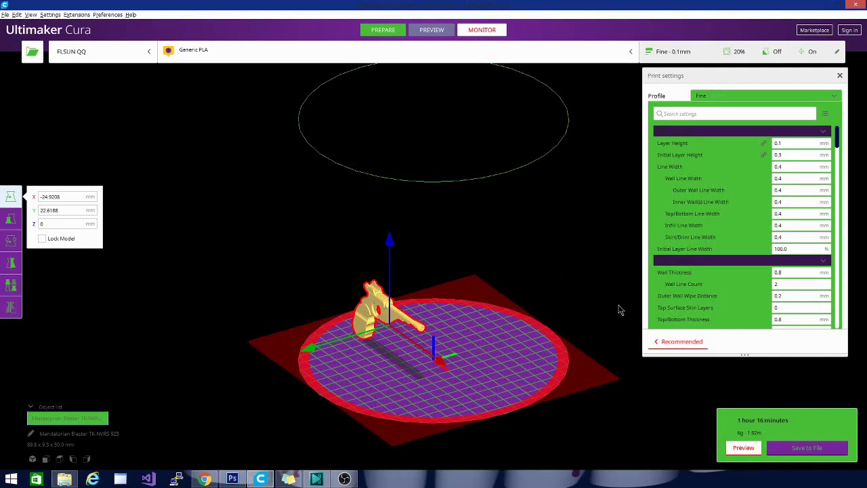
{"action": "right_click_drag", "start_coordinate": [573, 331], "coordinate": [222, 298]}
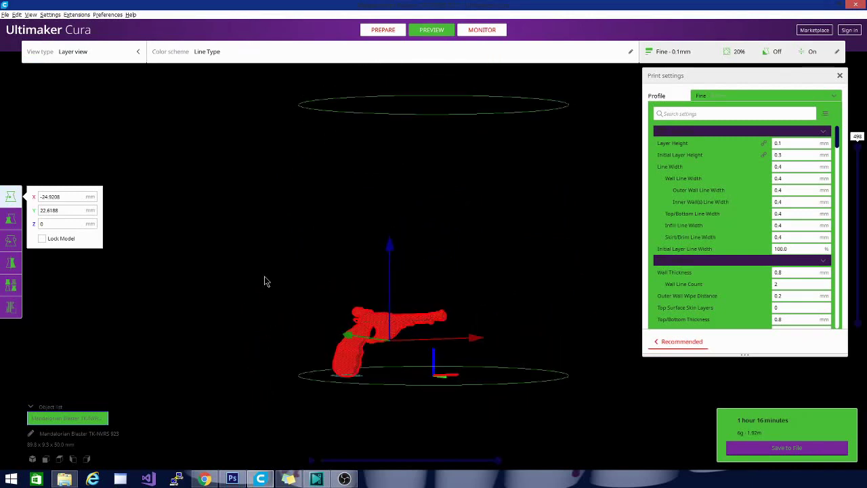
- Enable Generate Support in the print settings and slice the blaster again
{"action": "right_click_drag", "start_coordinate": [265, 281], "coordinate": [527, 311]}
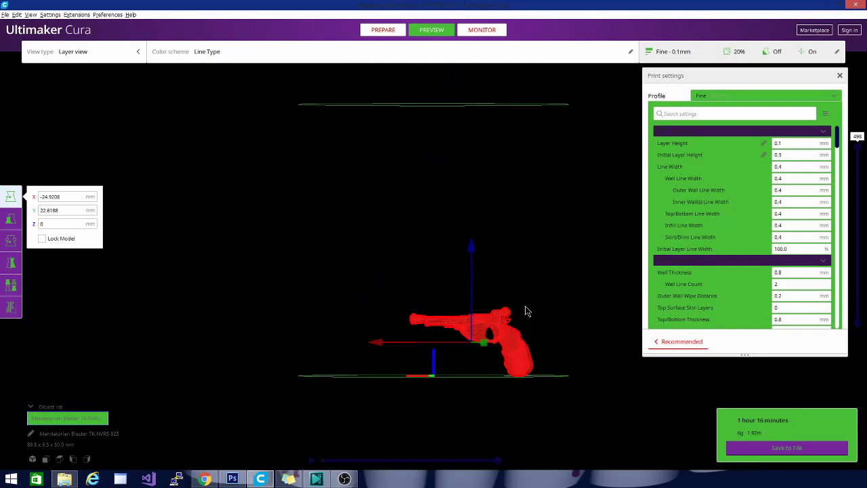
{"action": "left_click_drag", "start_coordinate": [837, 137], "coordinate": [832, 306]}
{"action": "right_click", "coordinate": [839, 209]}
{"action": "left_click", "coordinate": [838, 206]}
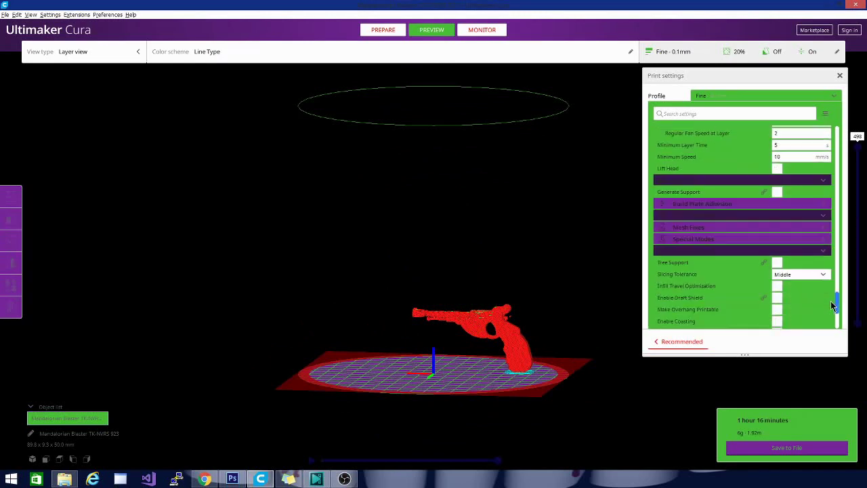
{"action": "left_click", "coordinate": [777, 192]}
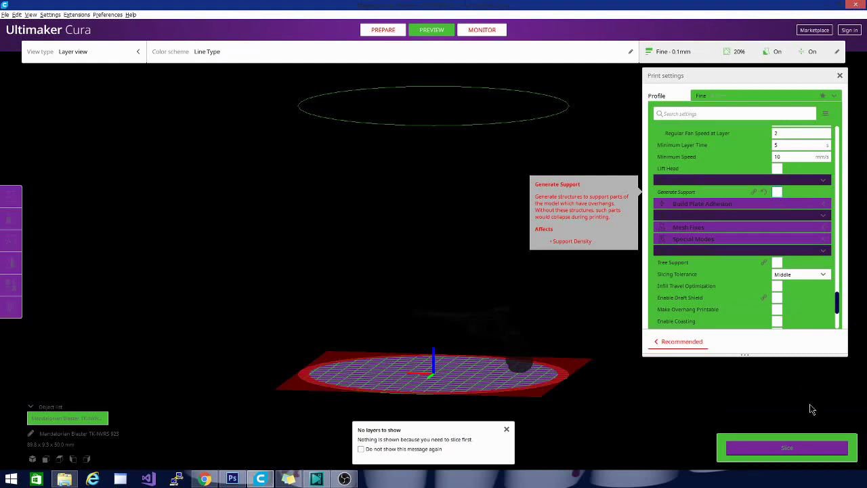
{"action": "left_click", "coordinate": [773, 443]}
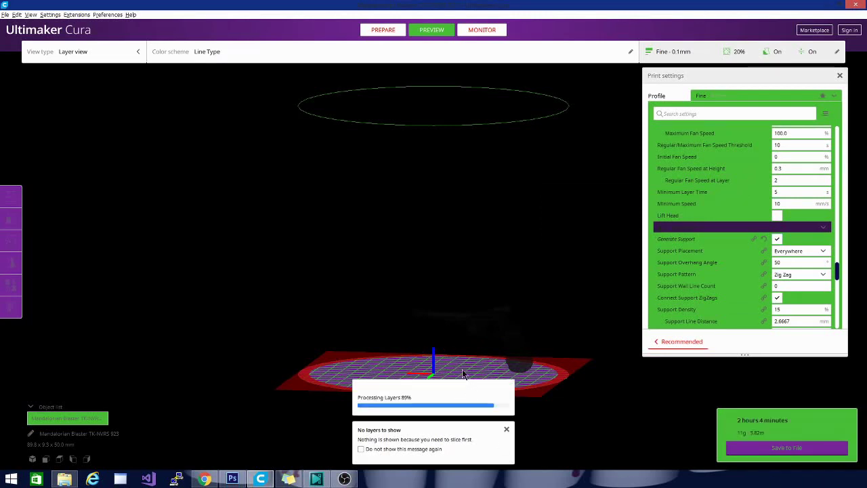
- Return to preparing the model and move the blaster on the build plate to about X 21 mm and Y 0.3 mm
{"action": "right_click_drag", "start_coordinate": [420, 393], "coordinate": [495, 335]}
{"action": "right_click_drag", "start_coordinate": [382, 386], "coordinate": [334, 313]}
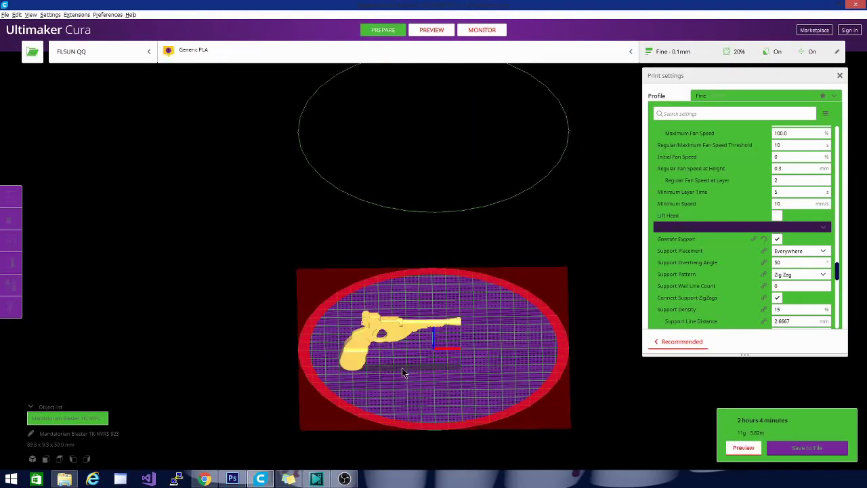
{"action": "right_click_drag", "start_coordinate": [402, 367], "coordinate": [373, 307]}
{"action": "left_click", "coordinate": [427, 344]}
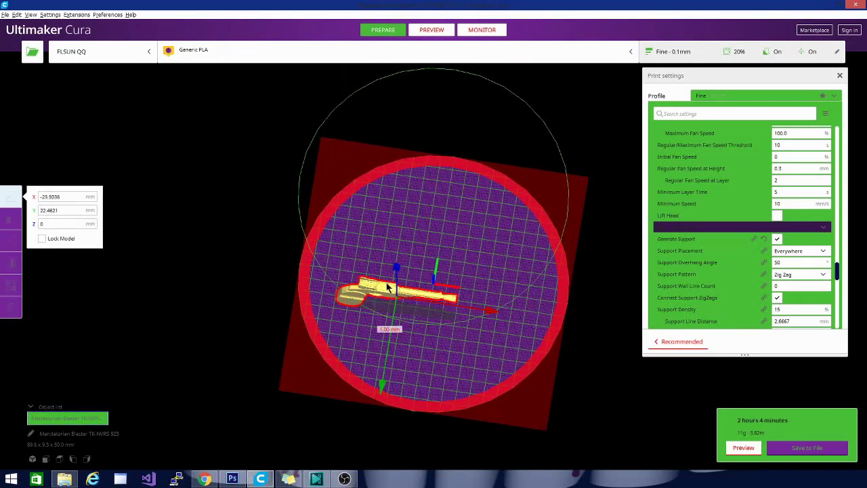
{"action": "left_click_drag", "start_coordinate": [387, 287], "coordinate": [438, 271]}
{"action": "right_click_drag", "start_coordinate": [391, 356], "coordinate": [323, 358]}
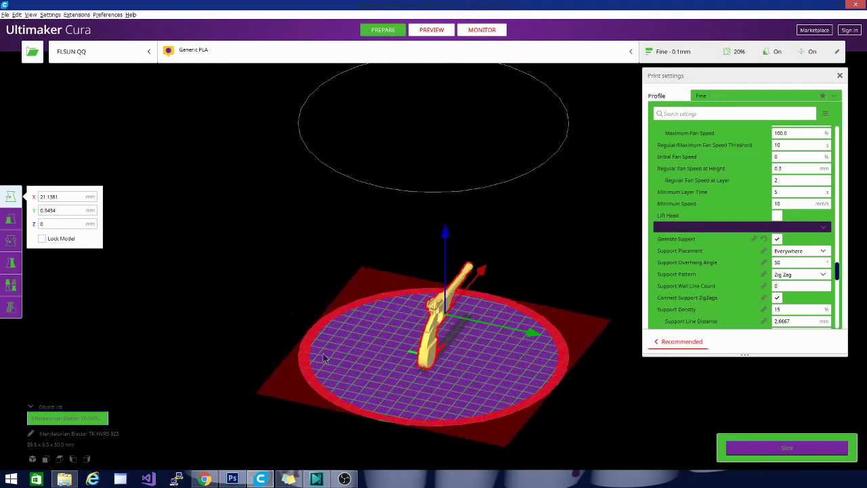
- Rotate the blaster by aligning a face at the rear of its body with the build plate, and check the upright orientation
{"action": "left_click", "coordinate": [11, 243]}
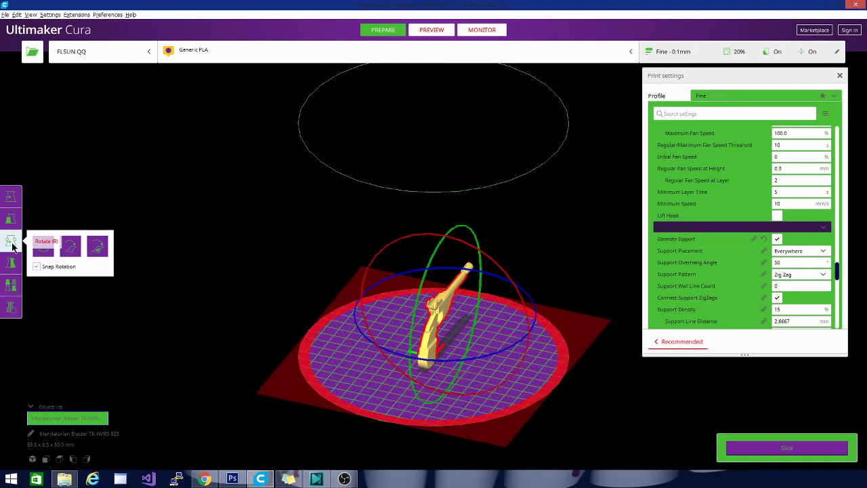
{"action": "left_click", "coordinate": [99, 247]}
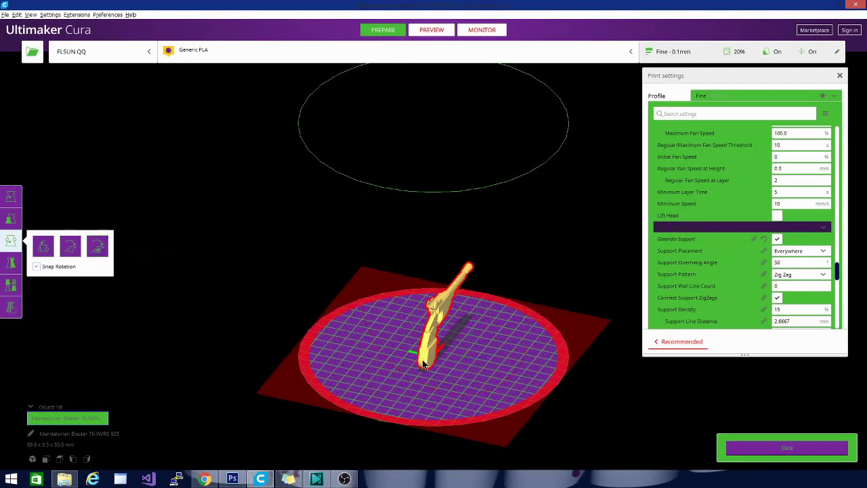
{"action": "scroll", "coordinate": [420, 351], "scroll_direction": "up", "scroll_amount": 5}
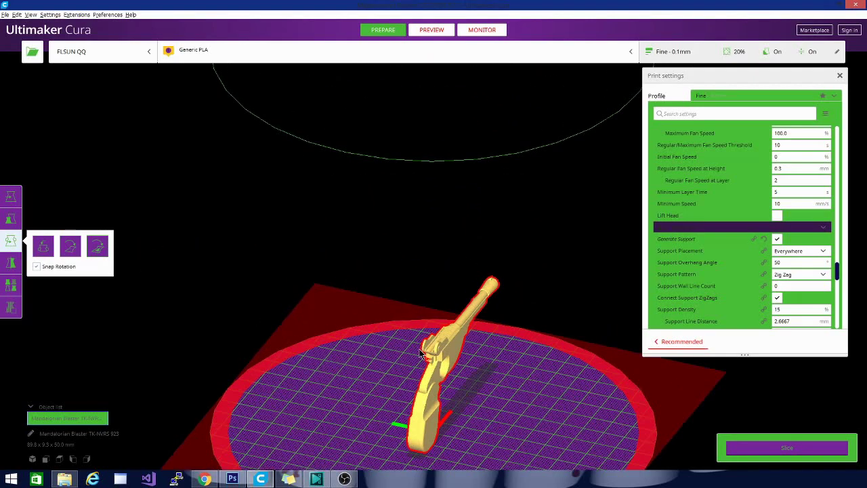
{"action": "scroll", "coordinate": [427, 351], "scroll_direction": "up", "scroll_amount": 3}
{"action": "right_click_drag", "start_coordinate": [453, 365], "coordinate": [477, 212]}
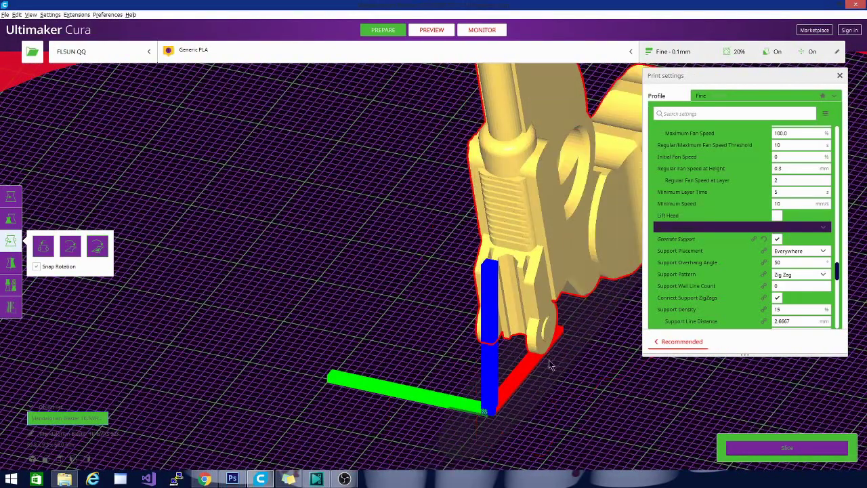
{"action": "scroll", "coordinate": [468, 385], "scroll_direction": "up", "scroll_amount": 5}
{"action": "scroll", "coordinate": [332, 396], "scroll_direction": "down", "scroll_amount": 8}
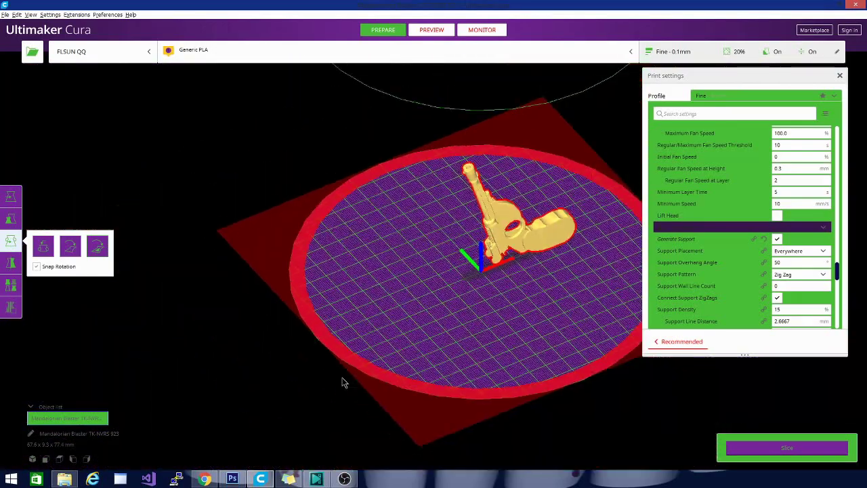
{"action": "right_click_drag", "start_coordinate": [529, 307], "coordinate": [639, 278]}
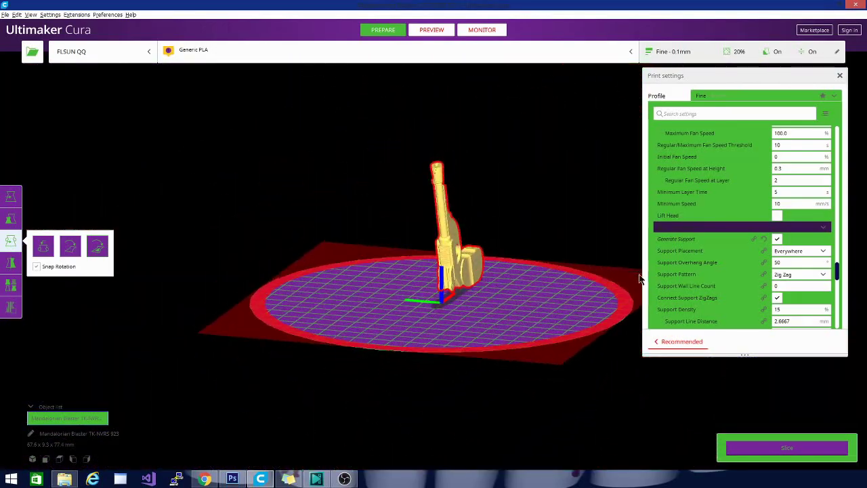
{"action": "right_click_drag", "start_coordinate": [421, 309], "coordinate": [542, 320]}
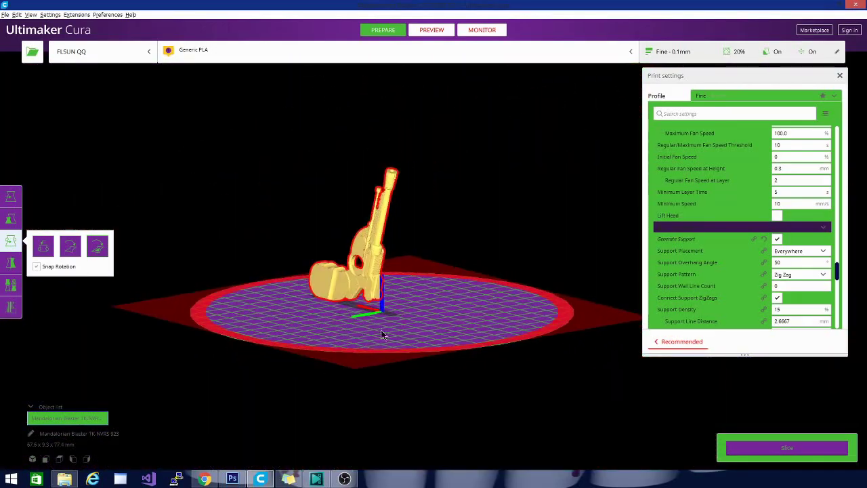
{"action": "right_click_drag", "start_coordinate": [381, 330], "coordinate": [324, 329]}
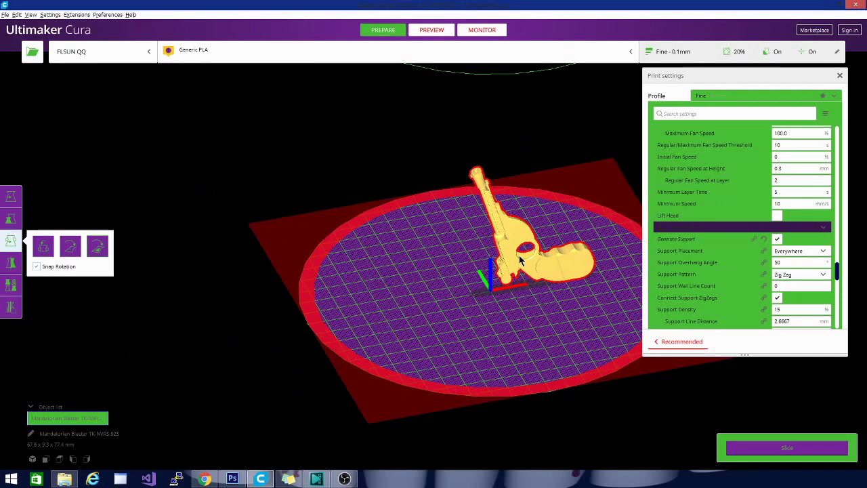
- Slice the reoriented blaster and inspect its supports from several sides in the layer preview
{"action": "left_click", "coordinate": [793, 450]}
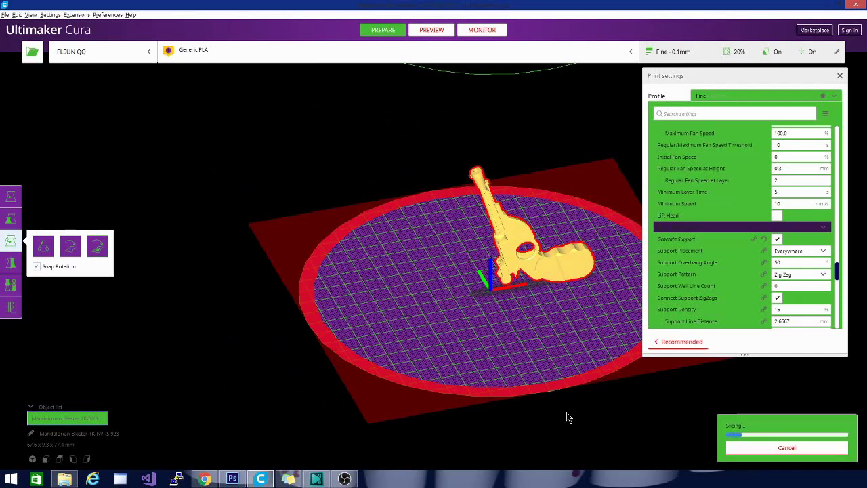
{"action": "right_click_drag", "start_coordinate": [577, 315], "coordinate": [124, 317]}
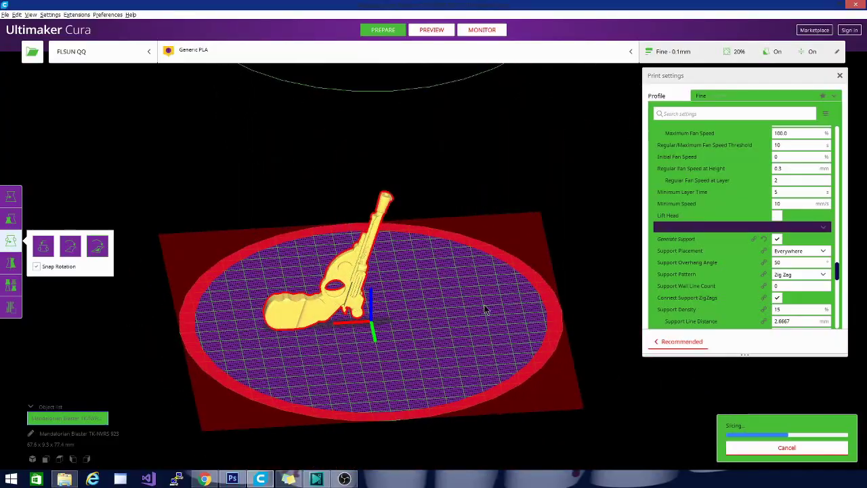
{"action": "right_click_drag", "start_coordinate": [487, 310], "coordinate": [434, 312]}
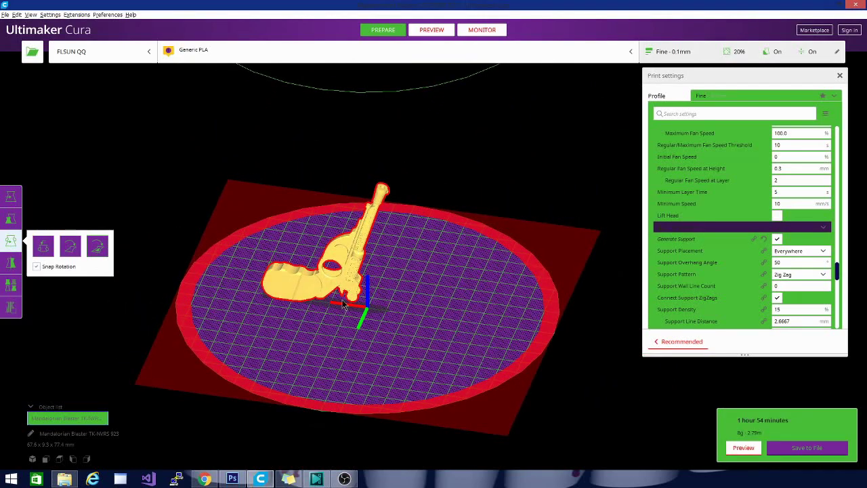
{"action": "left_click", "coordinate": [431, 29]}
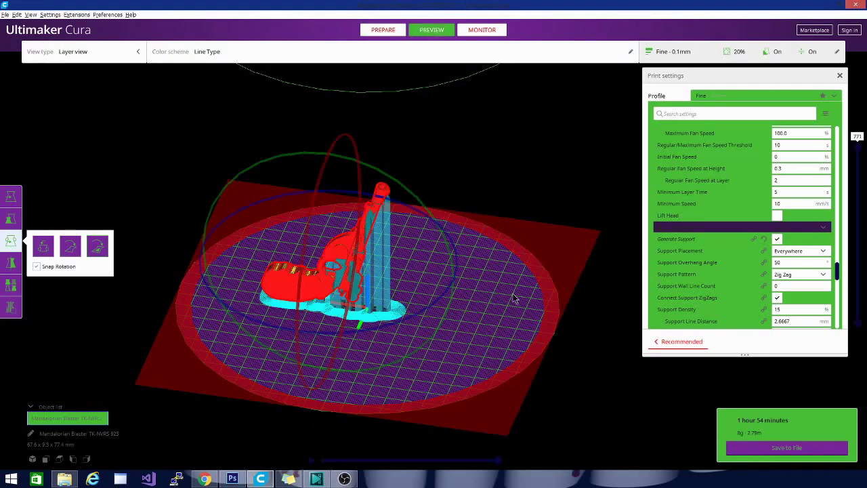
{"action": "right_click_drag", "start_coordinate": [508, 329], "coordinate": [409, 222]}
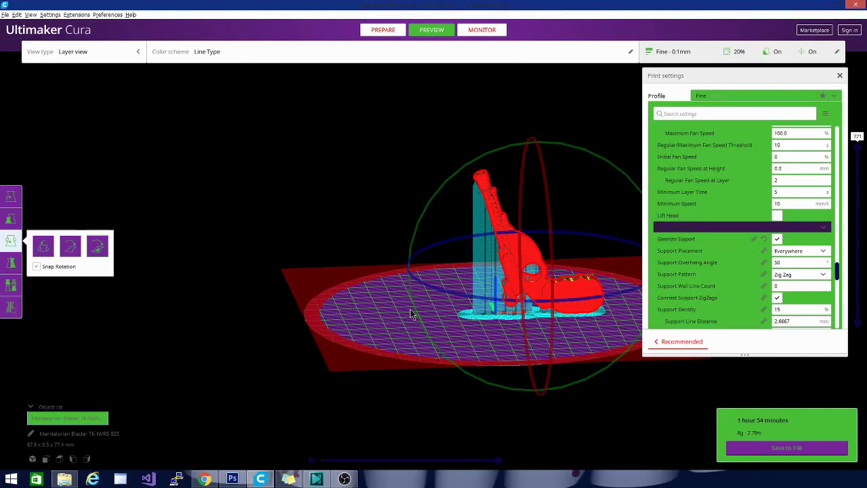
{"action": "right_click_drag", "start_coordinate": [411, 309], "coordinate": [465, 368]}
{"action": "right_click_drag", "start_coordinate": [390, 312], "coordinate": [621, 325]}
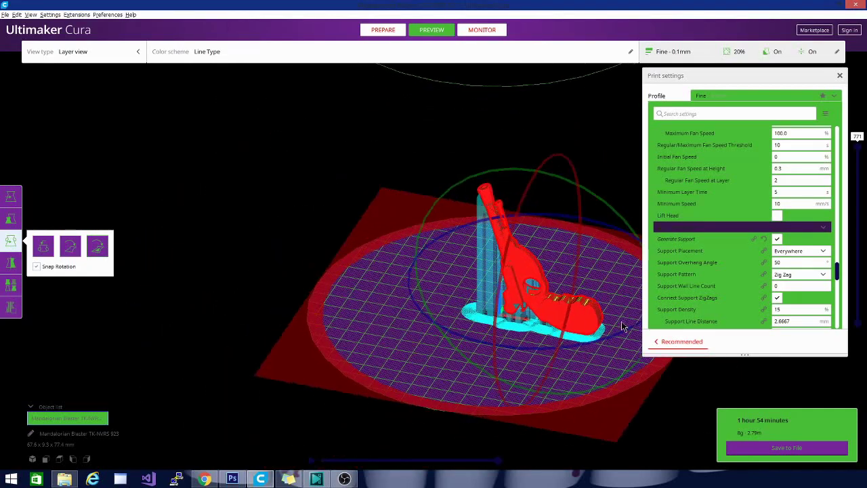
{"action": "right_click_drag", "start_coordinate": [421, 331], "coordinate": [560, 325]}
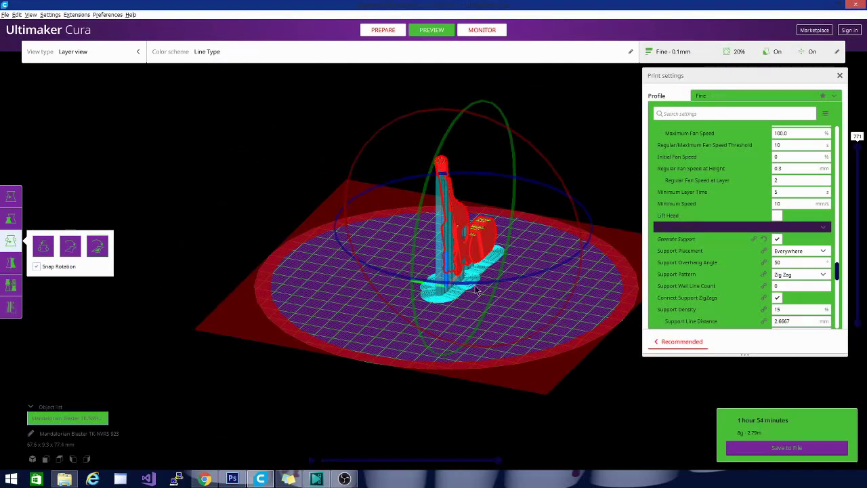
{"action": "right_click_drag", "start_coordinate": [526, 298], "coordinate": [452, 318]}
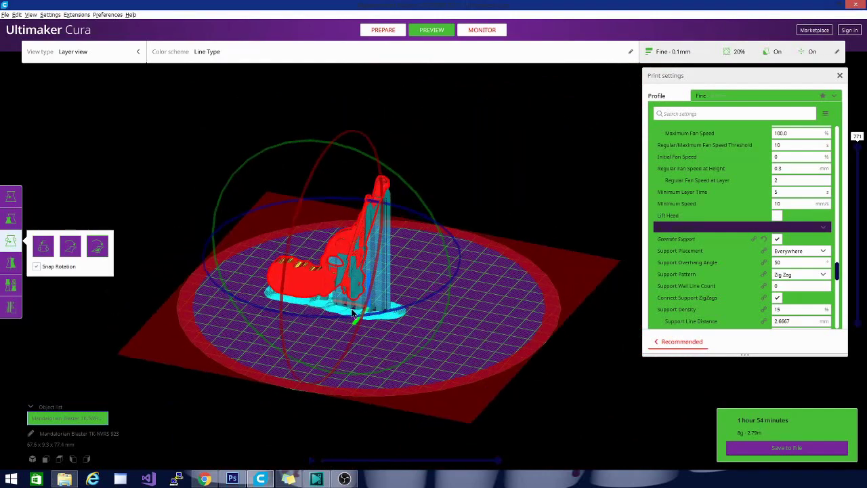
- Center the blaster on the build plate and slice it again
{"action": "right_click", "coordinate": [451, 318]}
{"action": "left_click", "coordinate": [452, 315]}
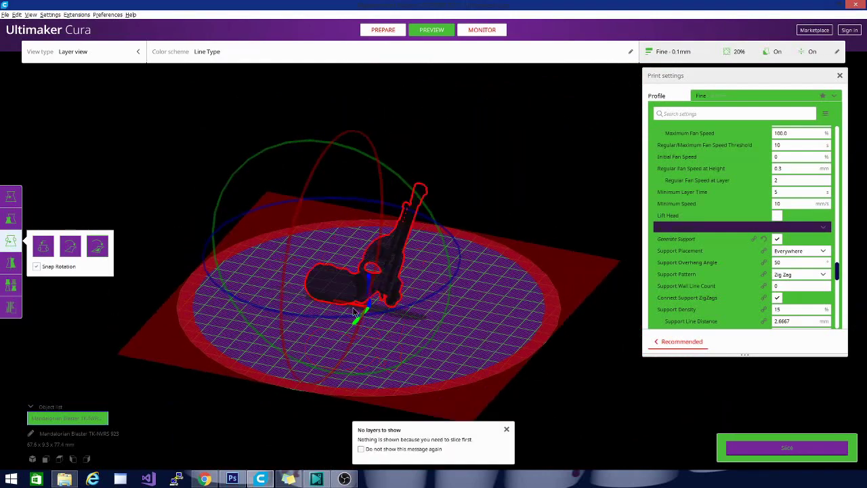
{"action": "left_click", "coordinate": [344, 478]}
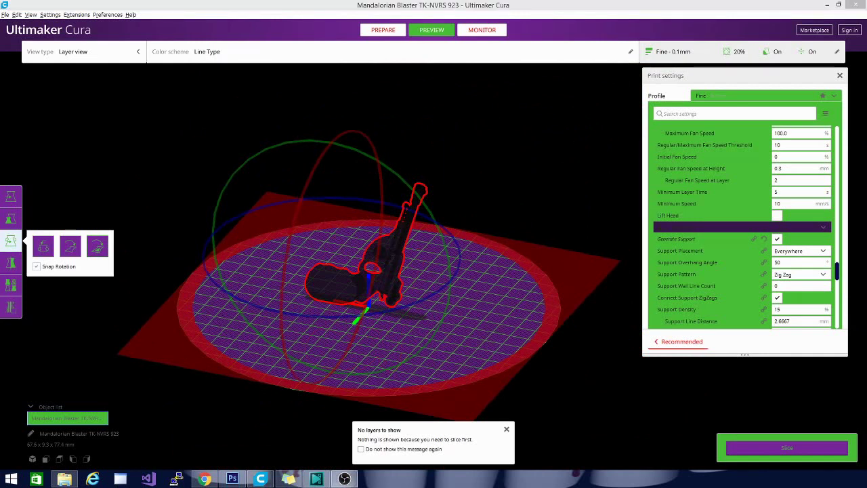
{"action": "left_click", "coordinate": [772, 451]}
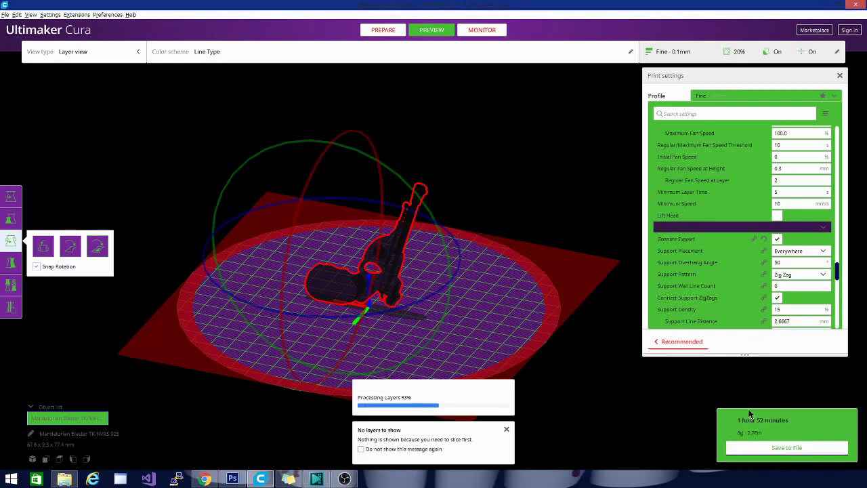
{"action": "right_click", "coordinate": [570, 384]}
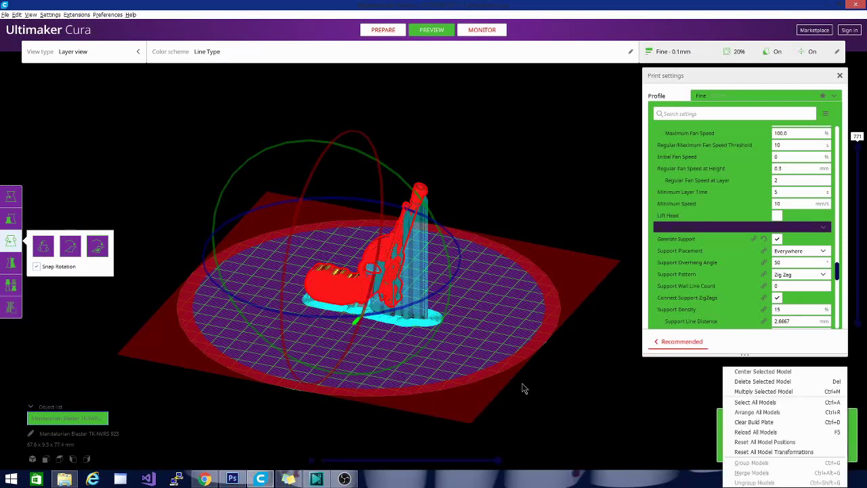
{"action": "left_click", "coordinate": [520, 387]}
- Inspect the centered, sliced blaster and its support structures from different angles
{"action": "right_click_drag", "start_coordinate": [571, 405], "coordinate": [452, 322]}
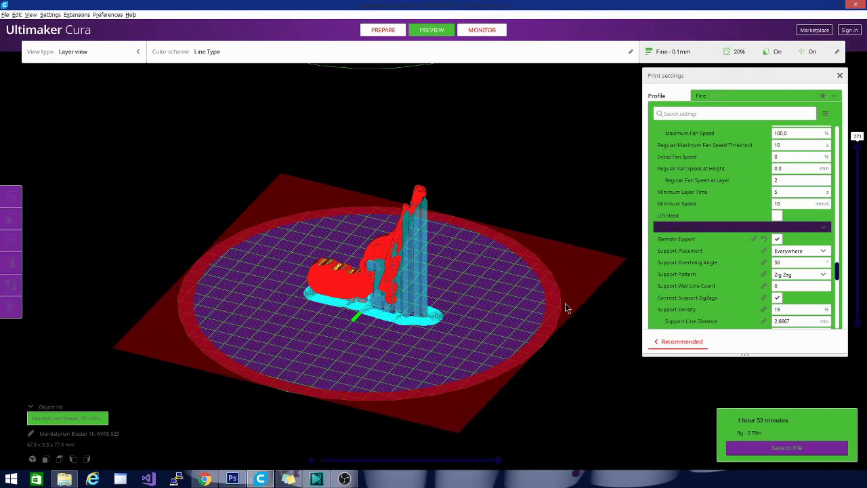
{"action": "right_click_drag", "start_coordinate": [567, 307], "coordinate": [637, 294]}
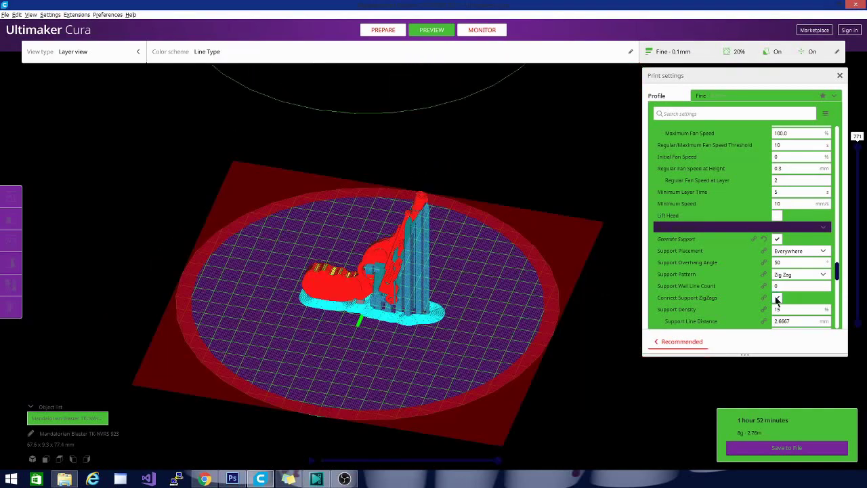
{"action": "right_click_drag", "start_coordinate": [777, 300], "coordinate": [305, 330]}
{"action": "right_click_drag", "start_coordinate": [227, 302], "coordinate": [70, 383]}
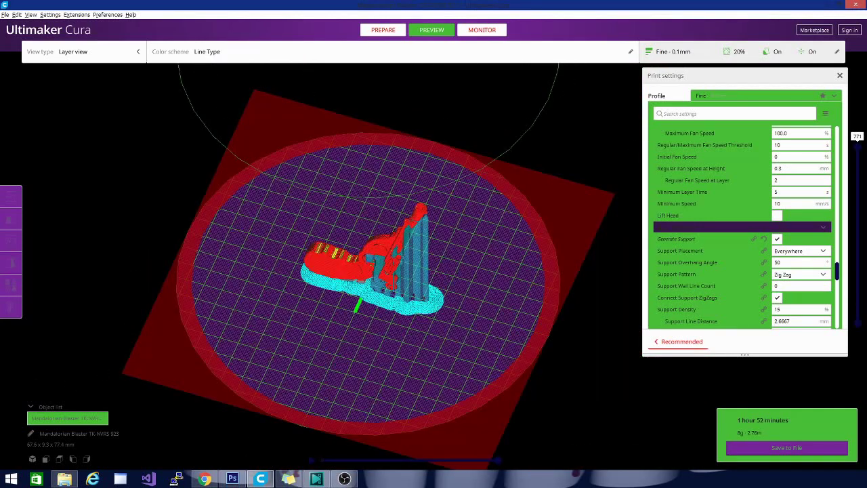